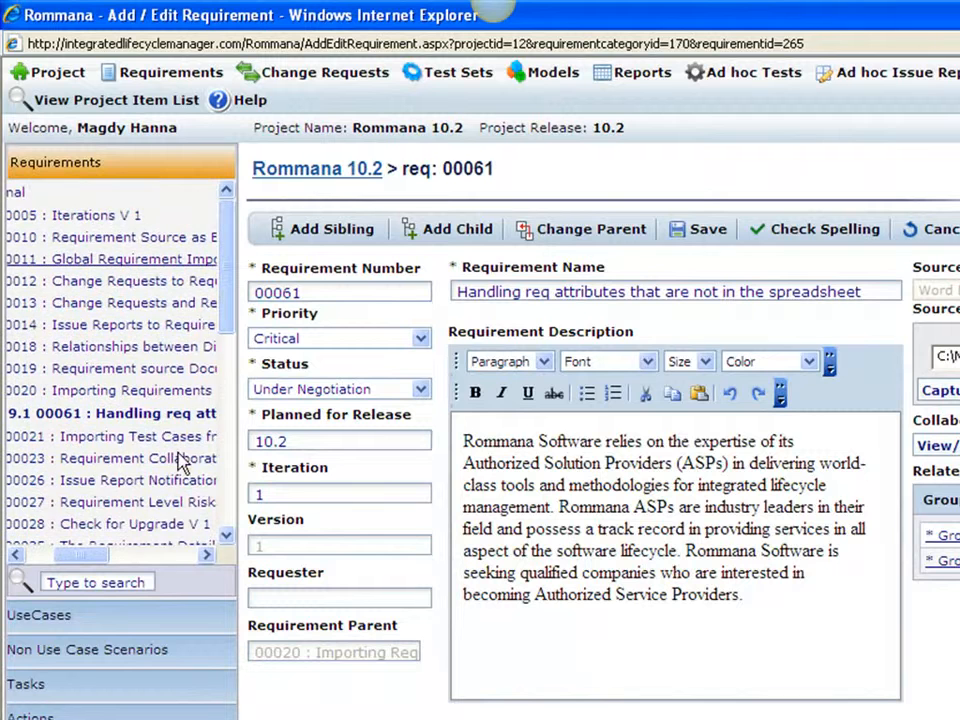
- Return to the project's main requirements page to view its requirement categories
drag(97, 558, 25, 555)
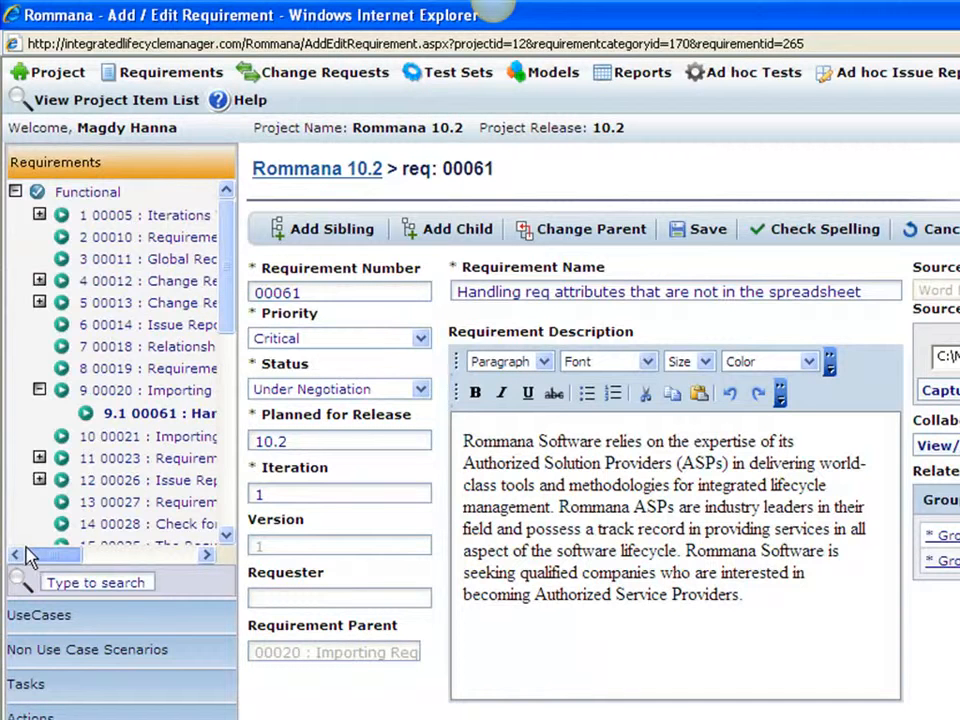
click(186, 85)
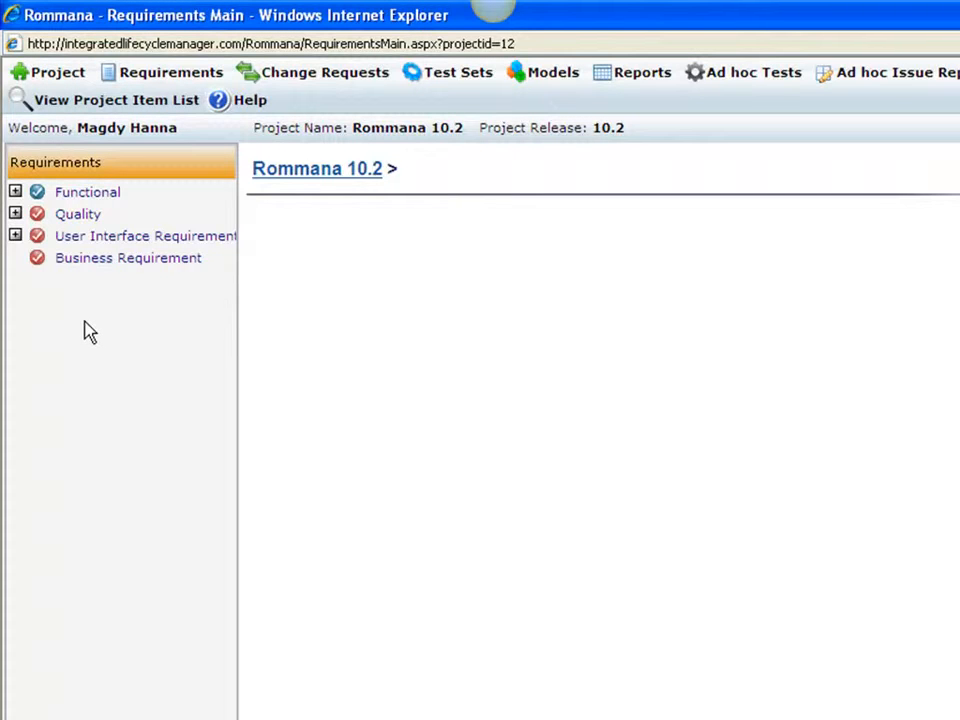
- Add a new requirement category named "Hardware Requirements" to the project and save it
click(58, 74)
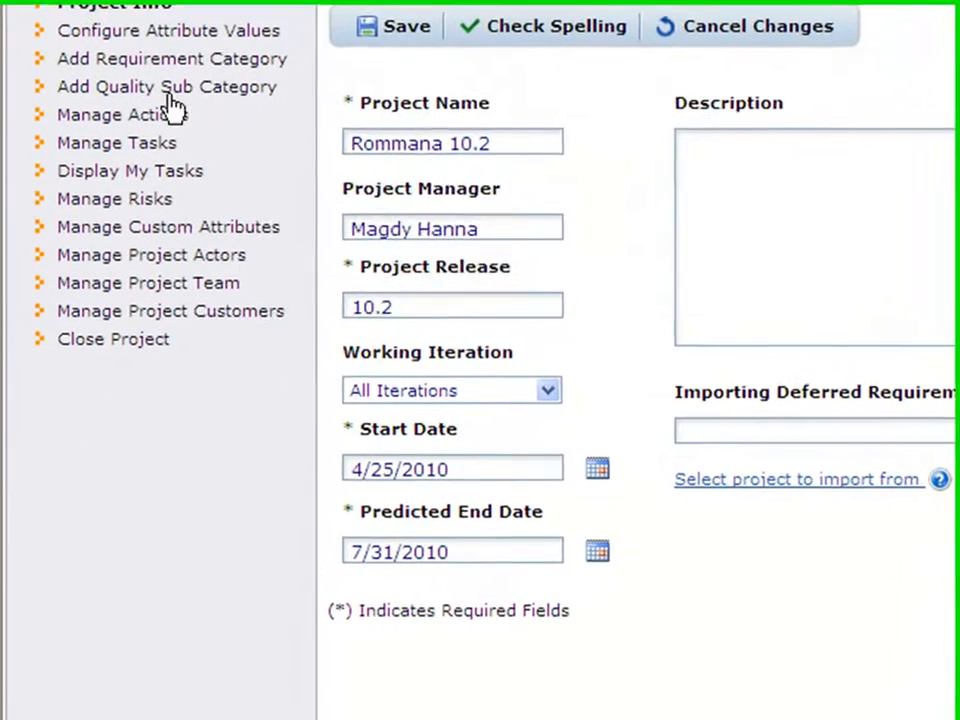
mouse_move(166, 245)
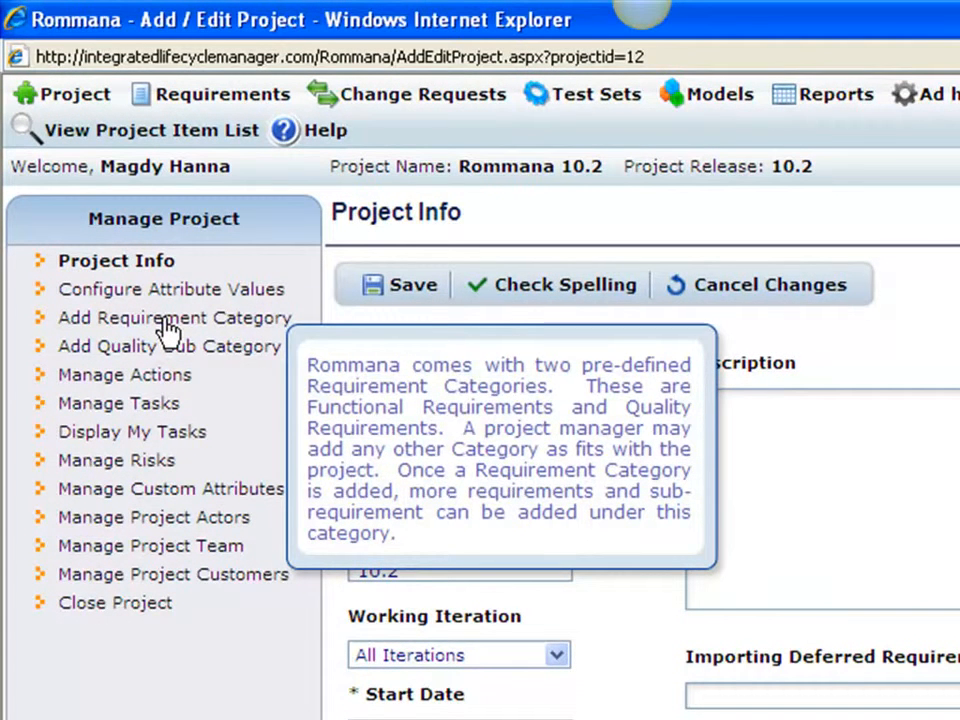
click(168, 320)
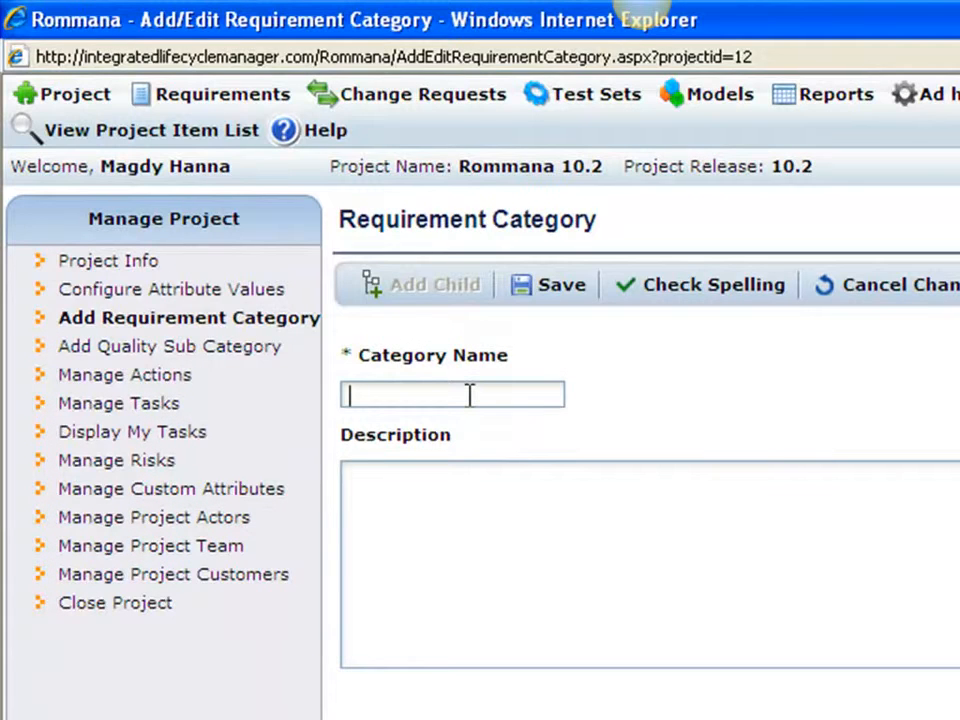
text(Hardware Req)
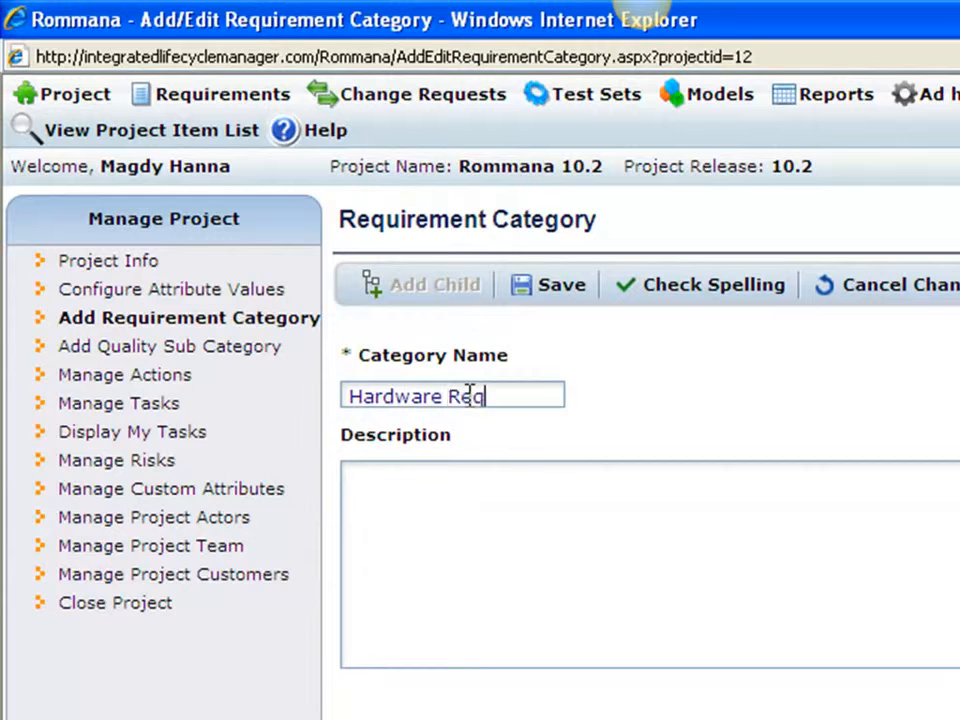
text(uirements)
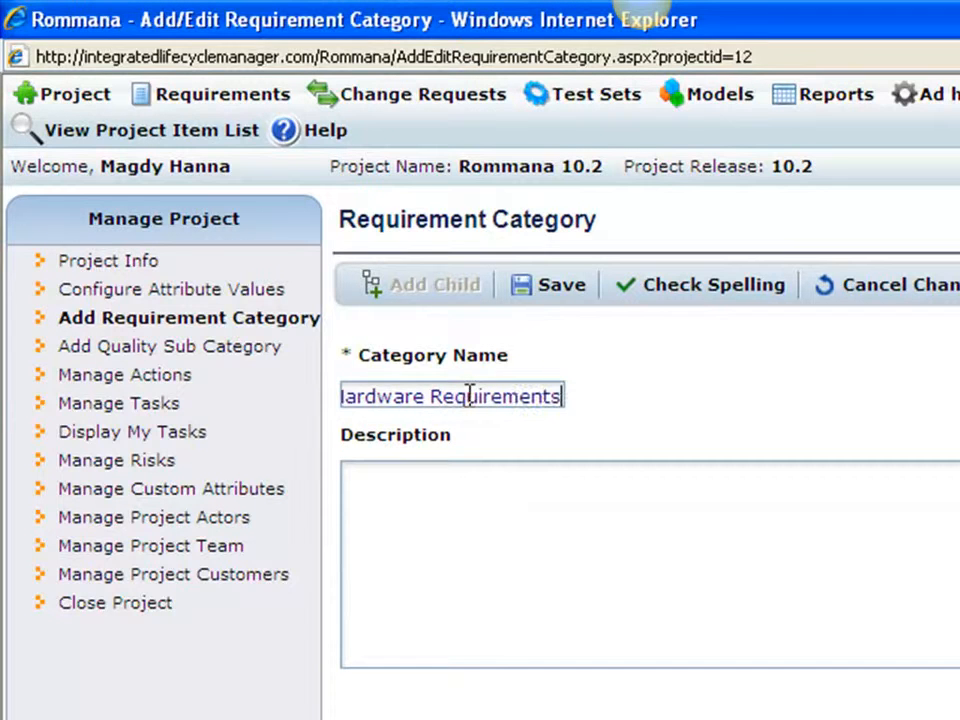
click(498, 547)
click(562, 286)
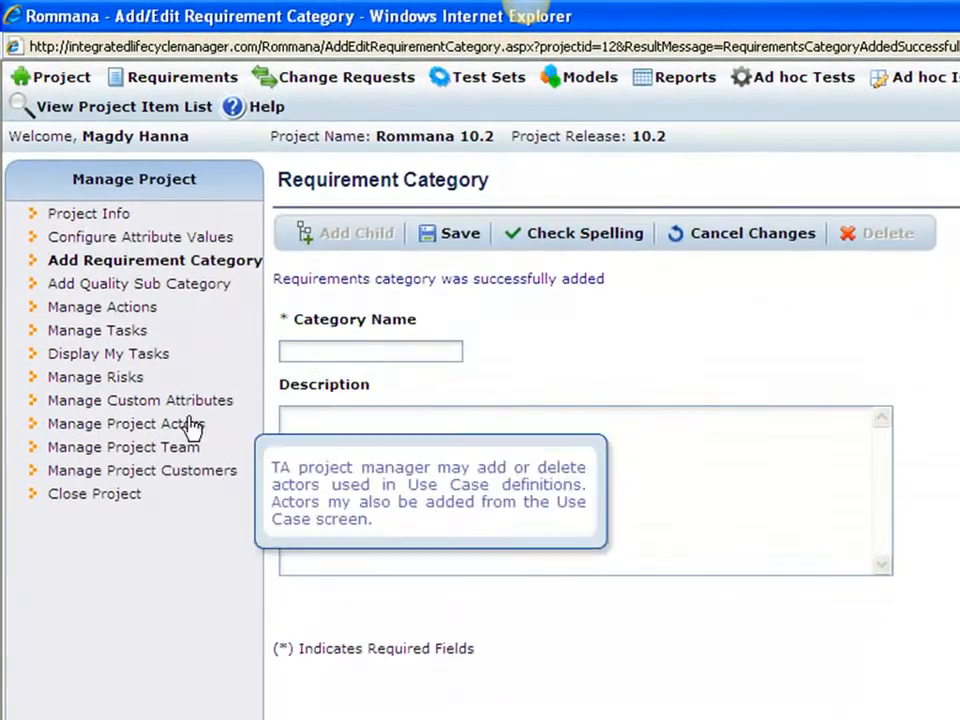
- Examine the project's requirement categories and look through the list of requirements under Functional
click(195, 78)
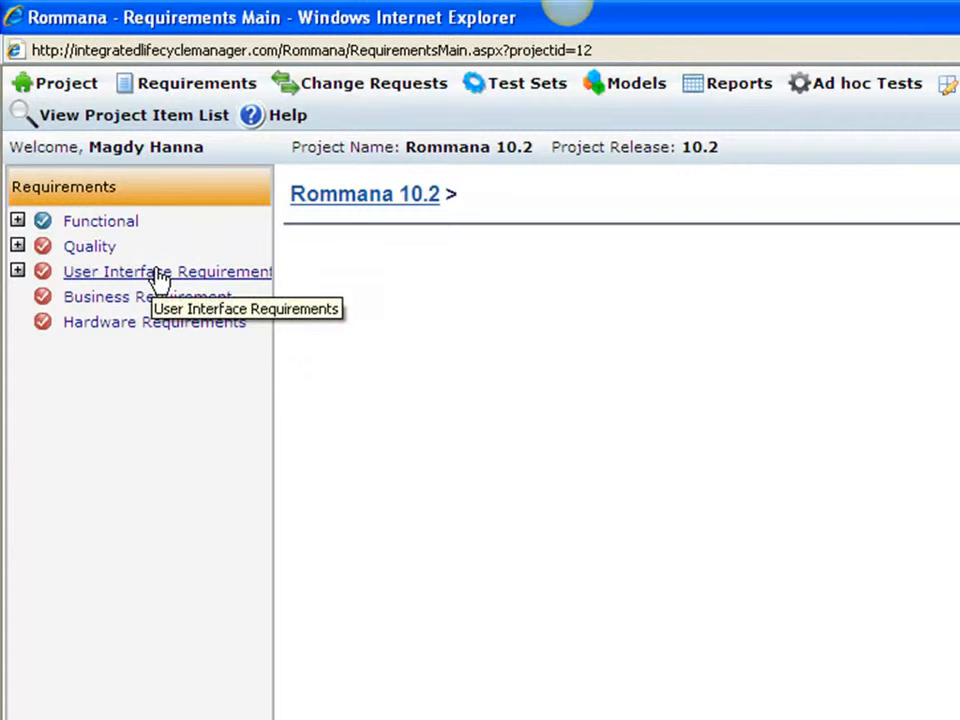
click(17, 221)
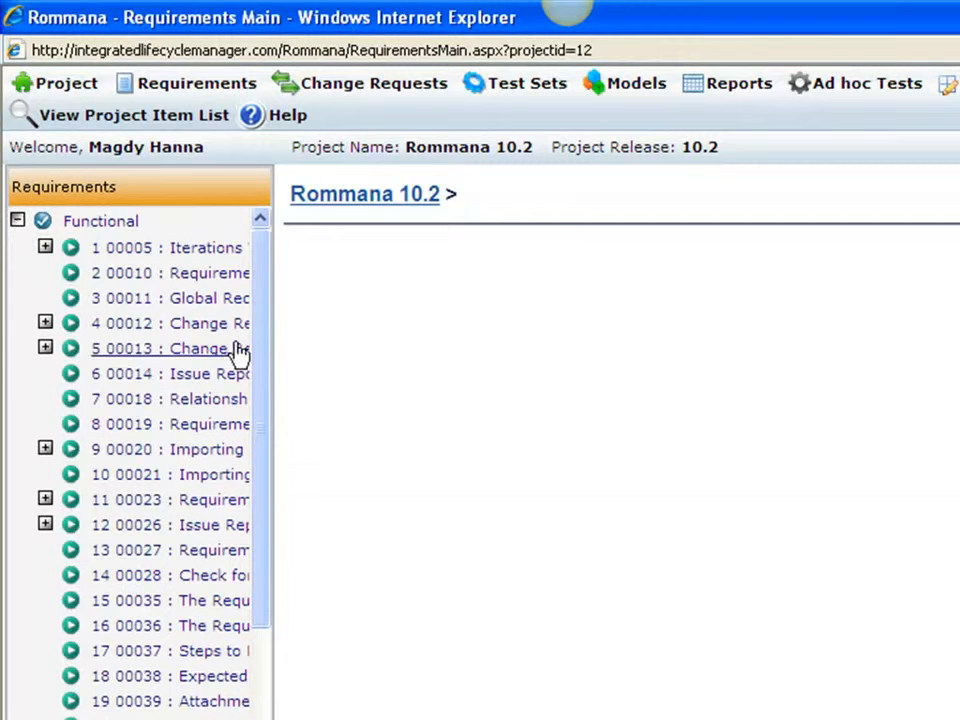
drag(258, 303, 268, 535)
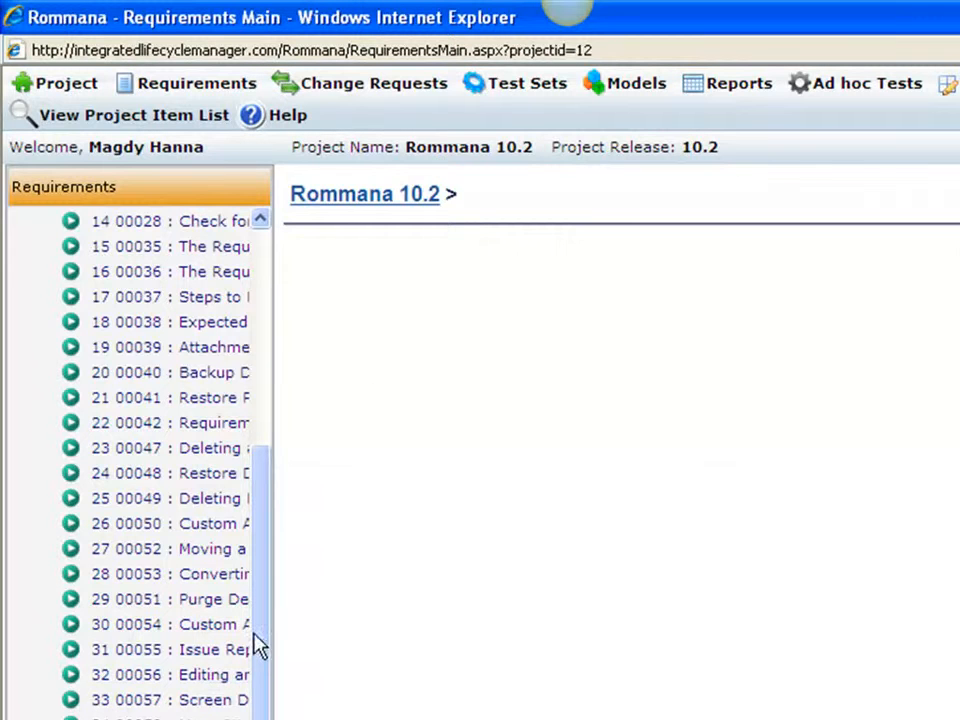
drag(264, 626, 302, 331)
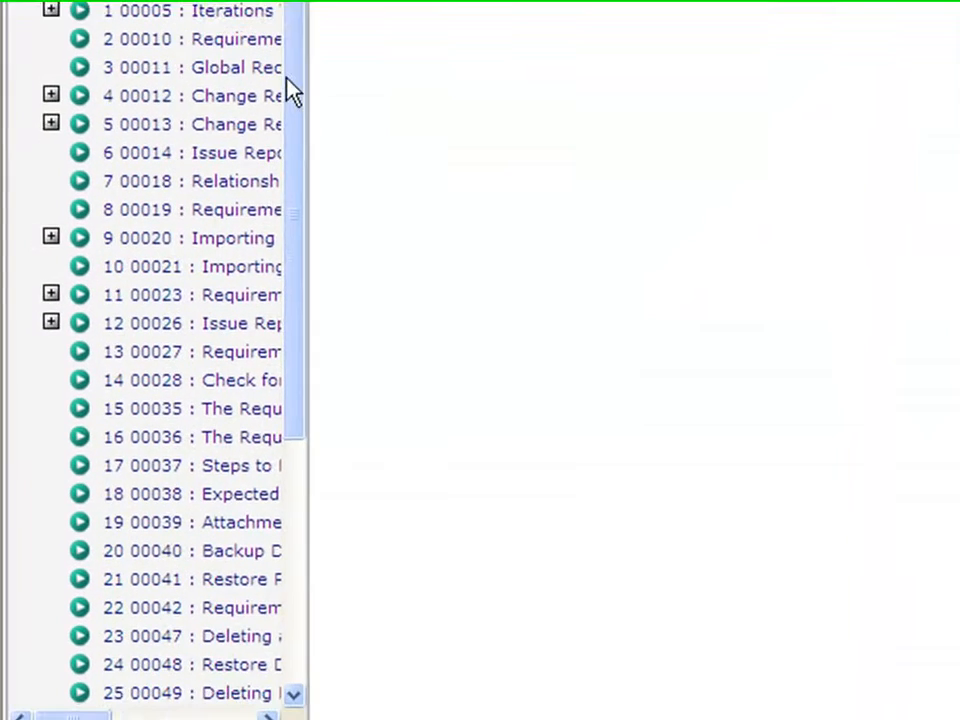
drag(263, 317, 251, 495)
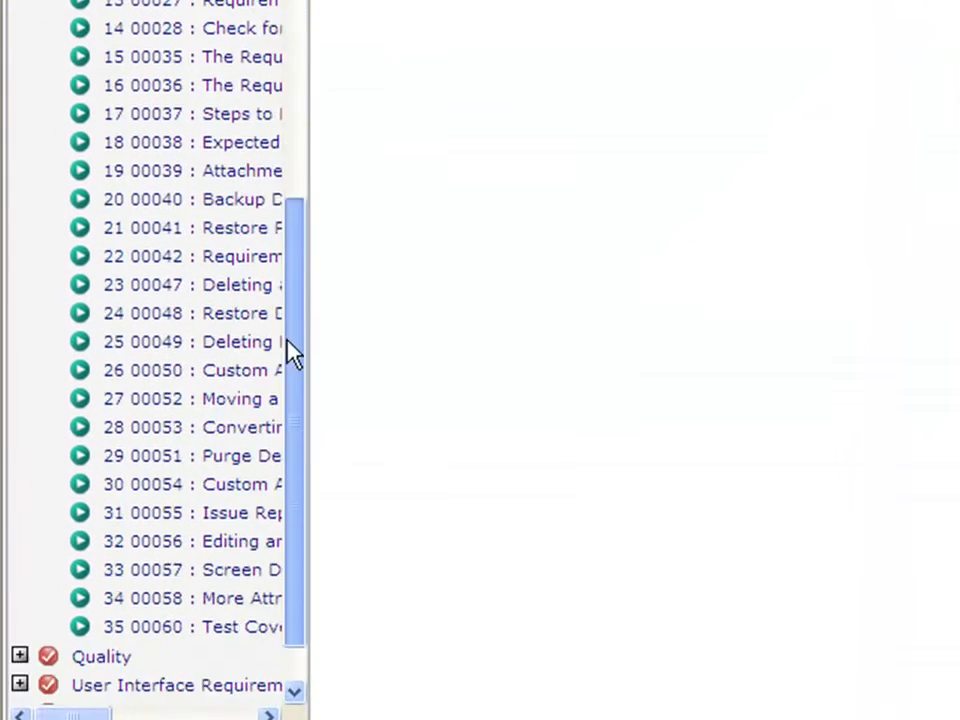
drag(283, 285, 283, 326)
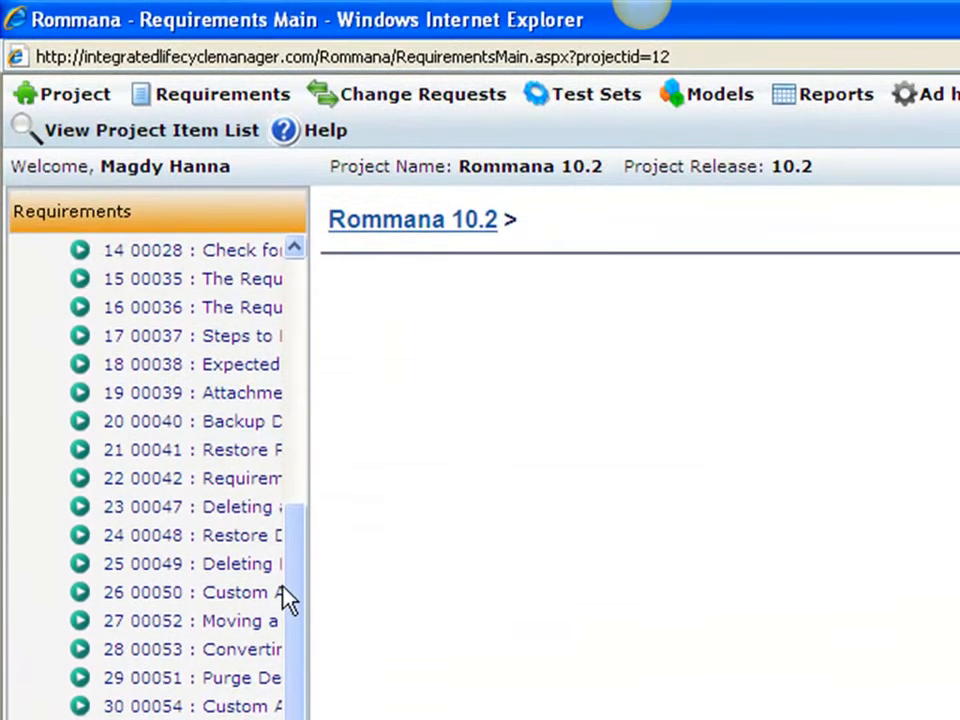
drag(293, 591, 330, 255)
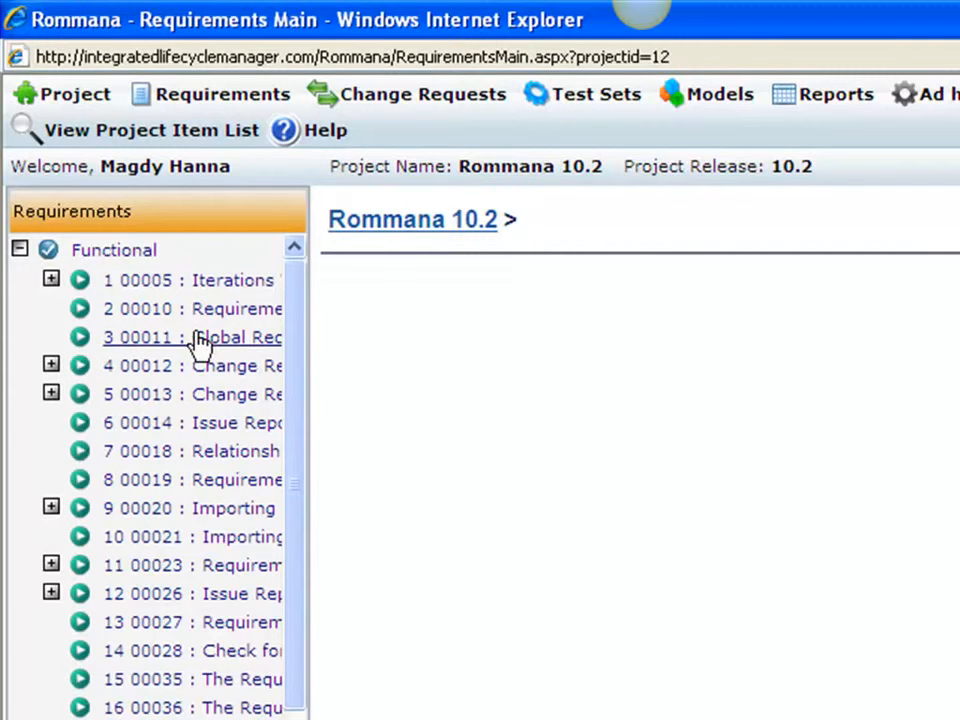
- Open functional requirement 00012, expand its children and open child requirement 00017
click(51, 366)
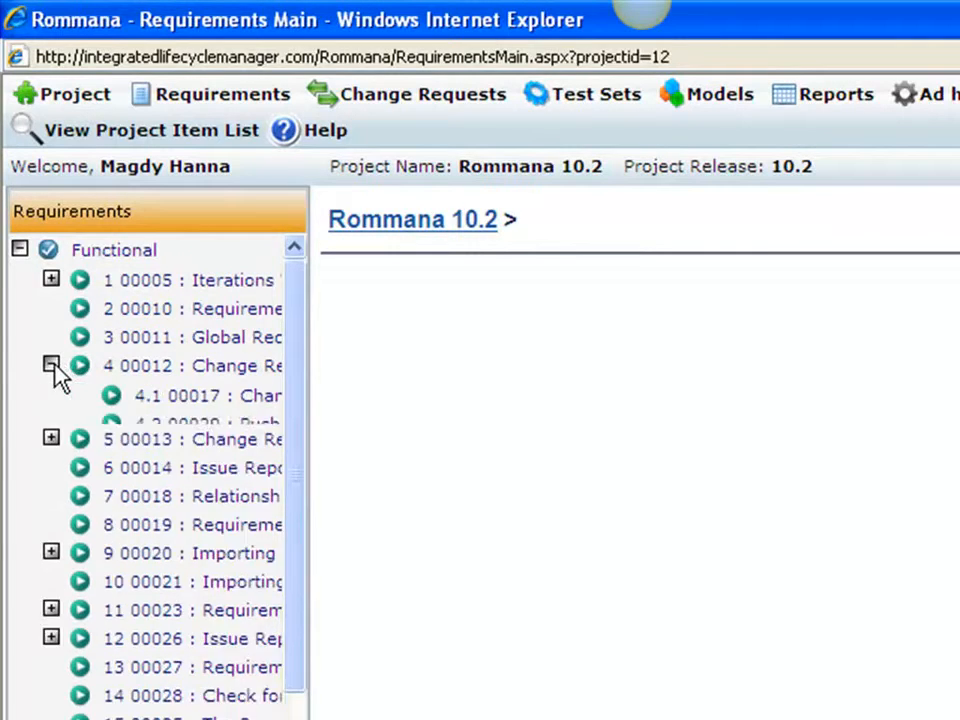
click(237, 375)
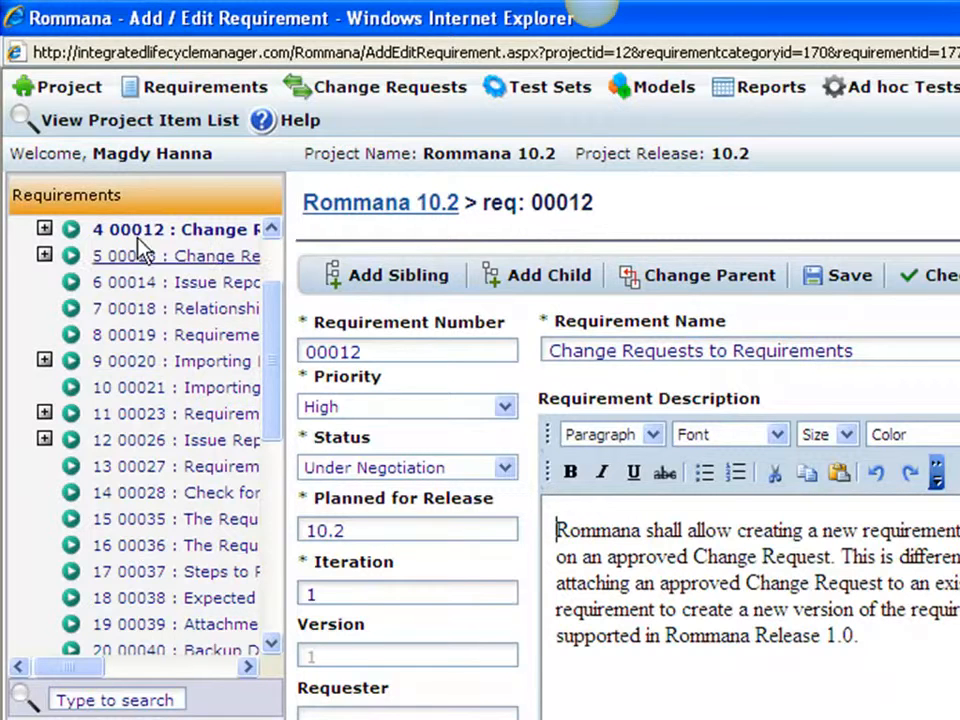
click(44, 230)
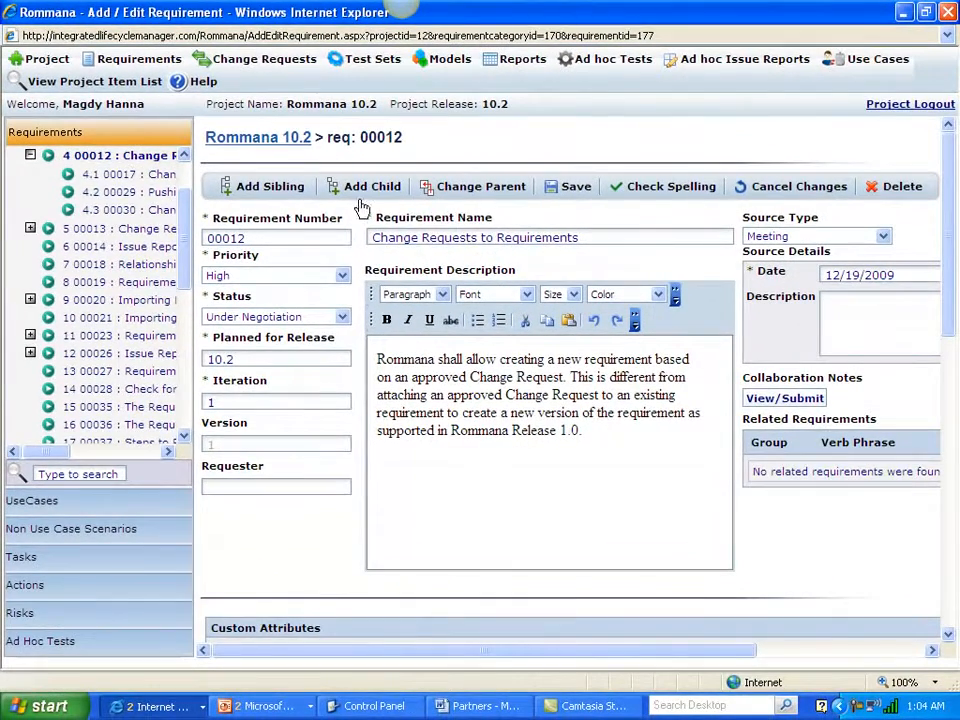
click(130, 178)
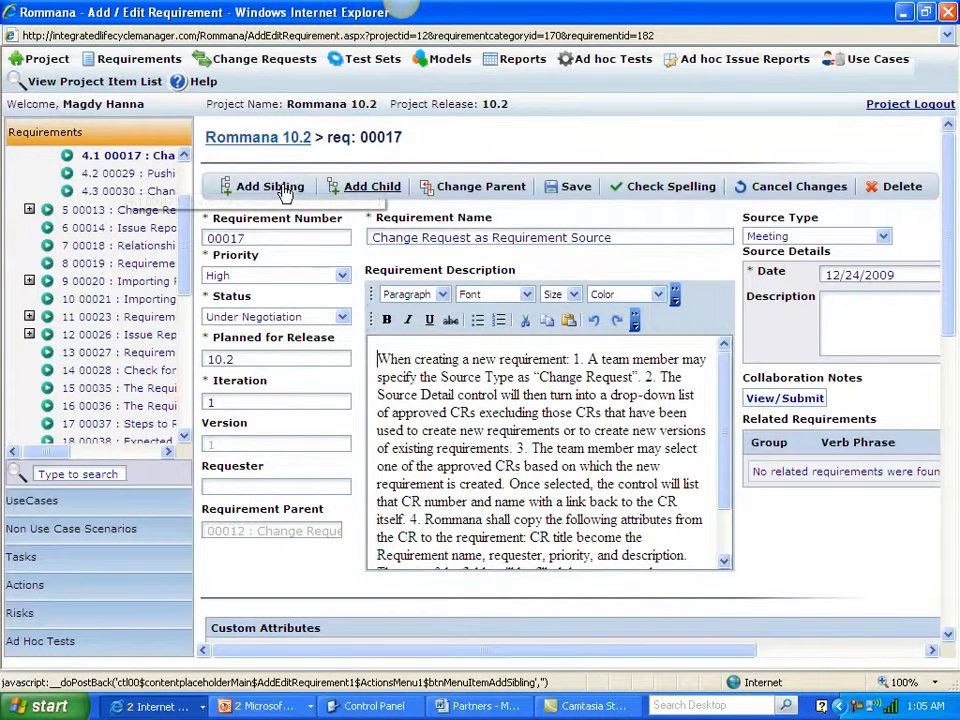
- Add a sibling of requirement 00017 named "Test requirement" with High priority and save it
click(280, 189)
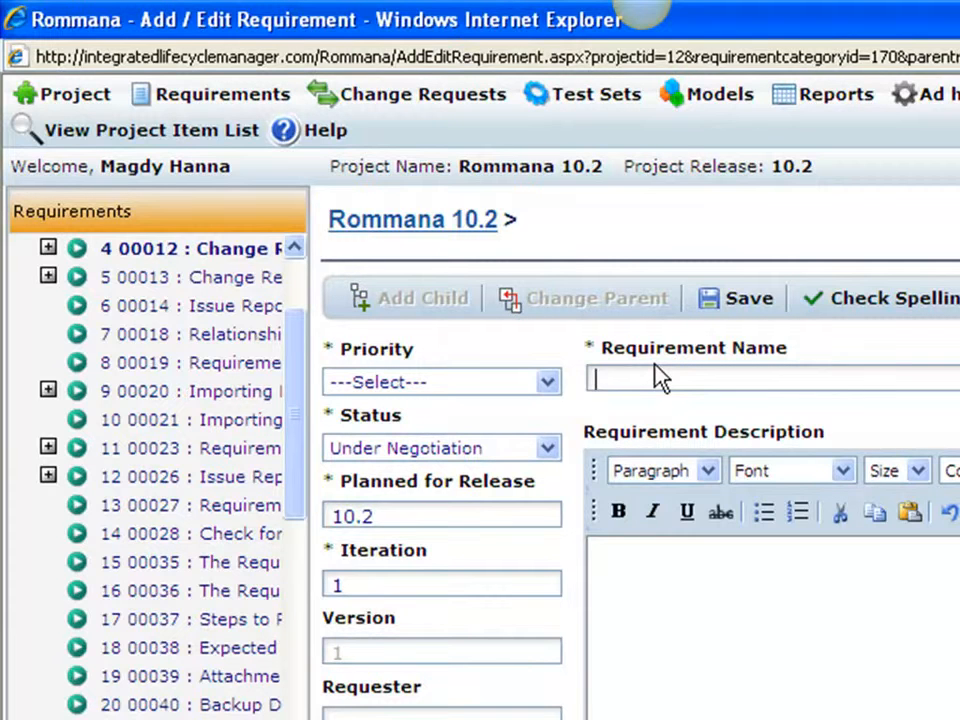
text(Test requirement)
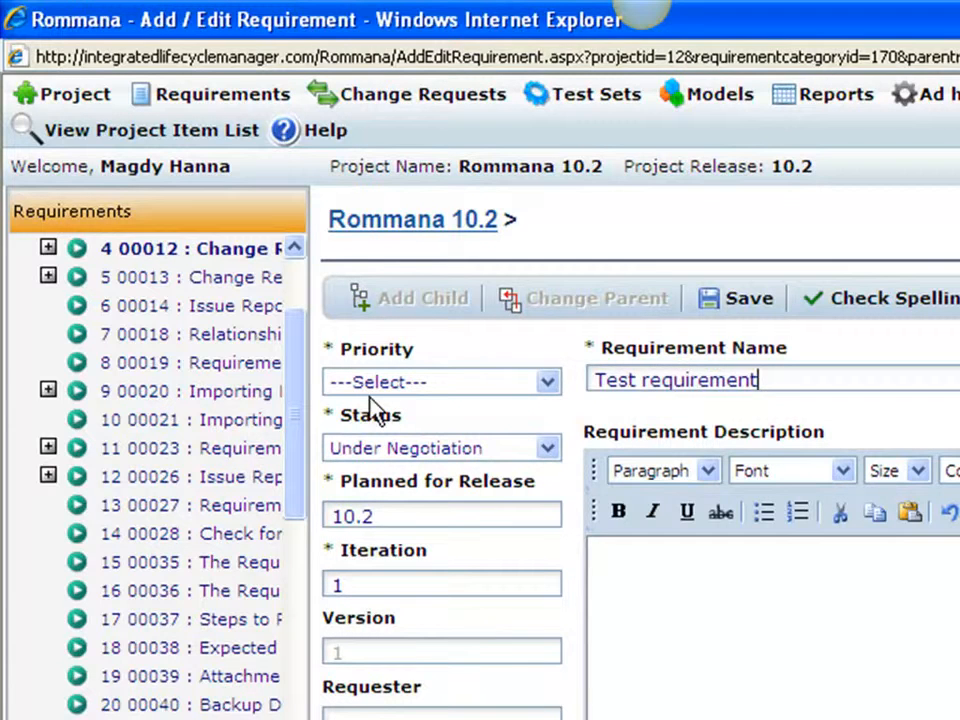
click(549, 386)
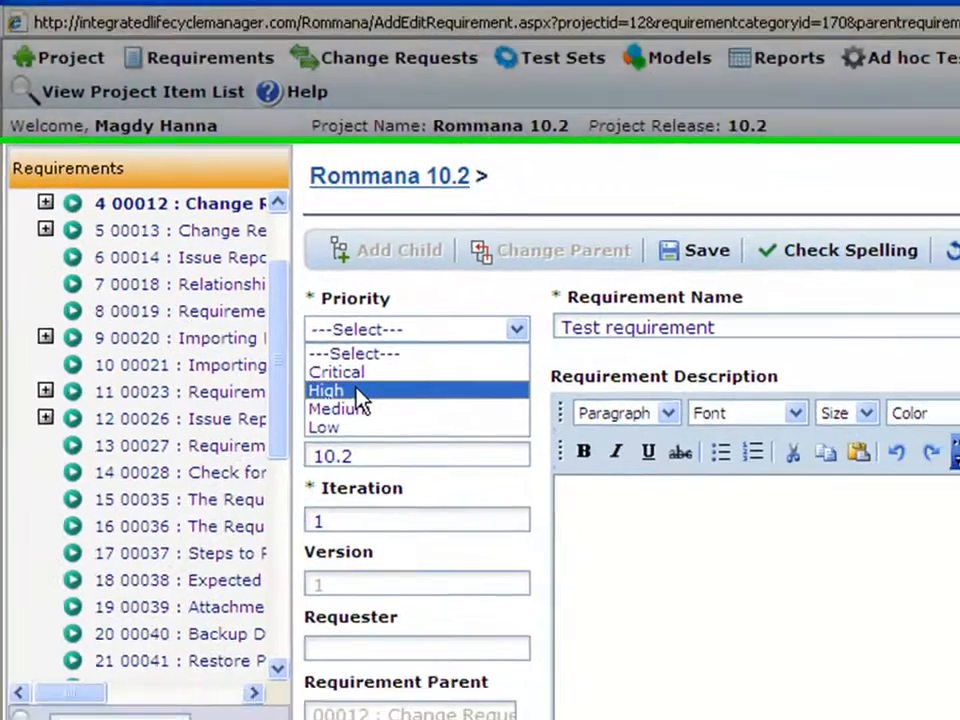
click(370, 446)
click(556, 84)
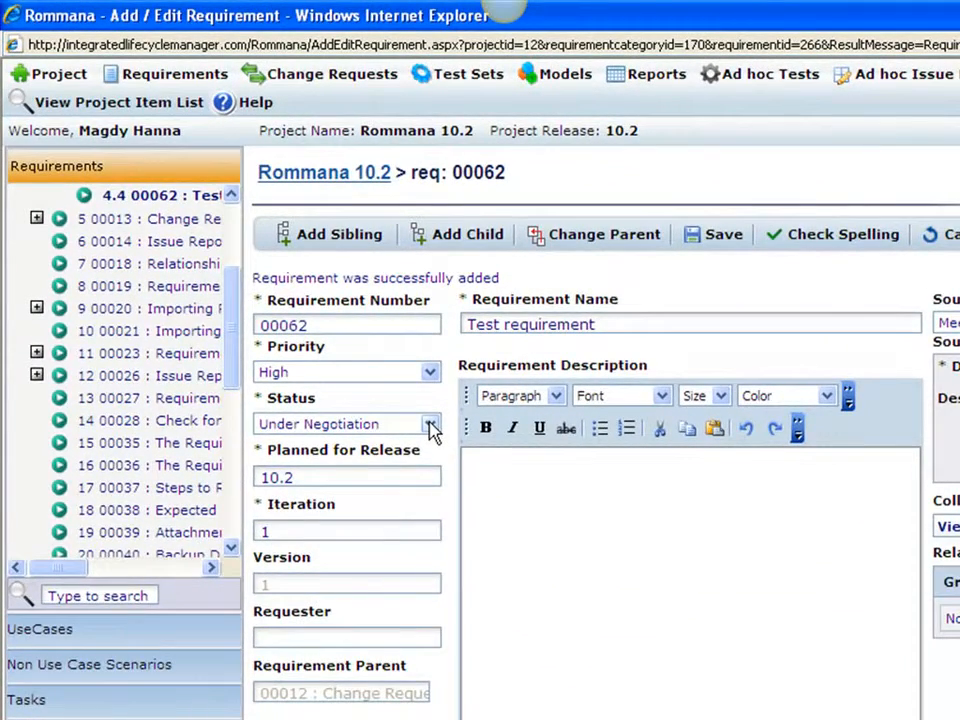
- Enter "kjbesfc npwe f peirf epikfe rf erflkebrf f oie f fp erfejfie rfe rferf erlfe" as the test requirement's description
click(566, 507)
text(kjbesfc)
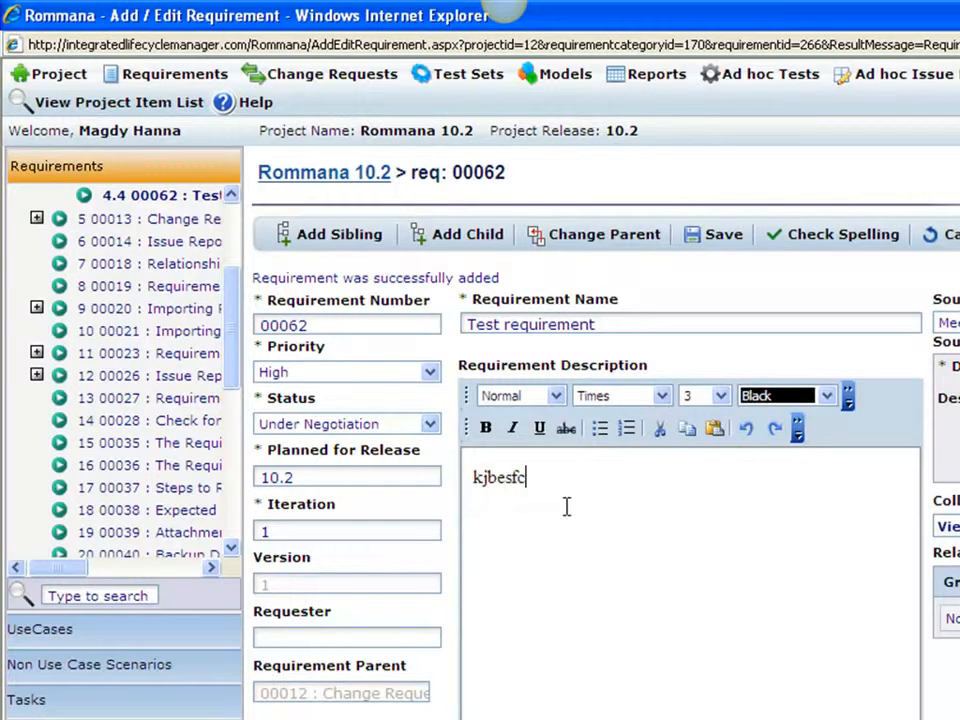
text( npwe f peirf epikfe rf er)
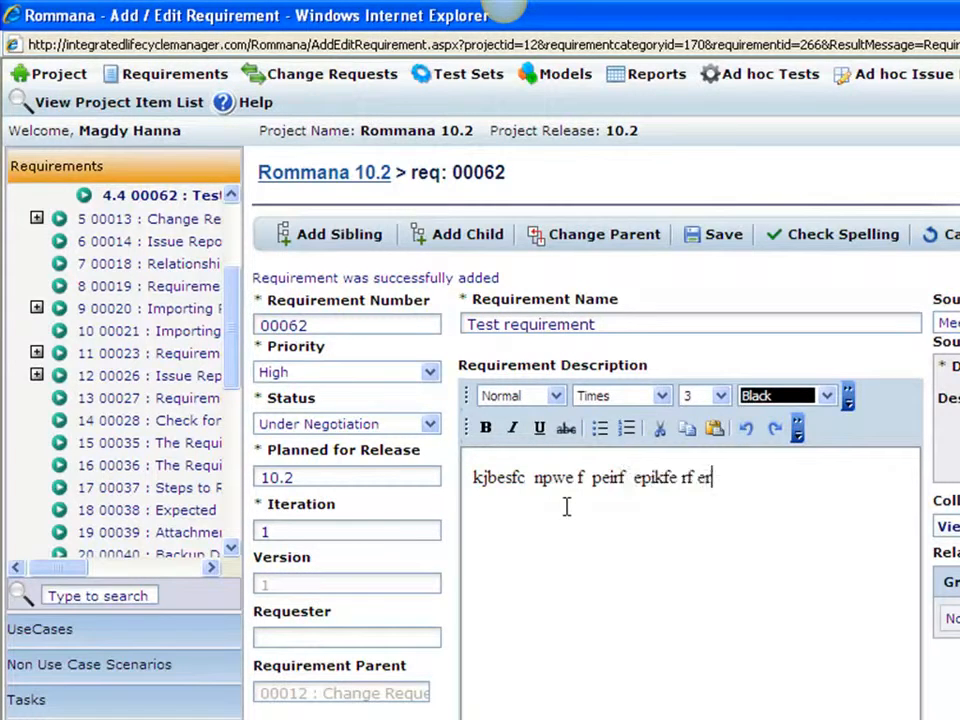
text(flkebrf f oie f fp erfejfie rfe rferf erlfe)
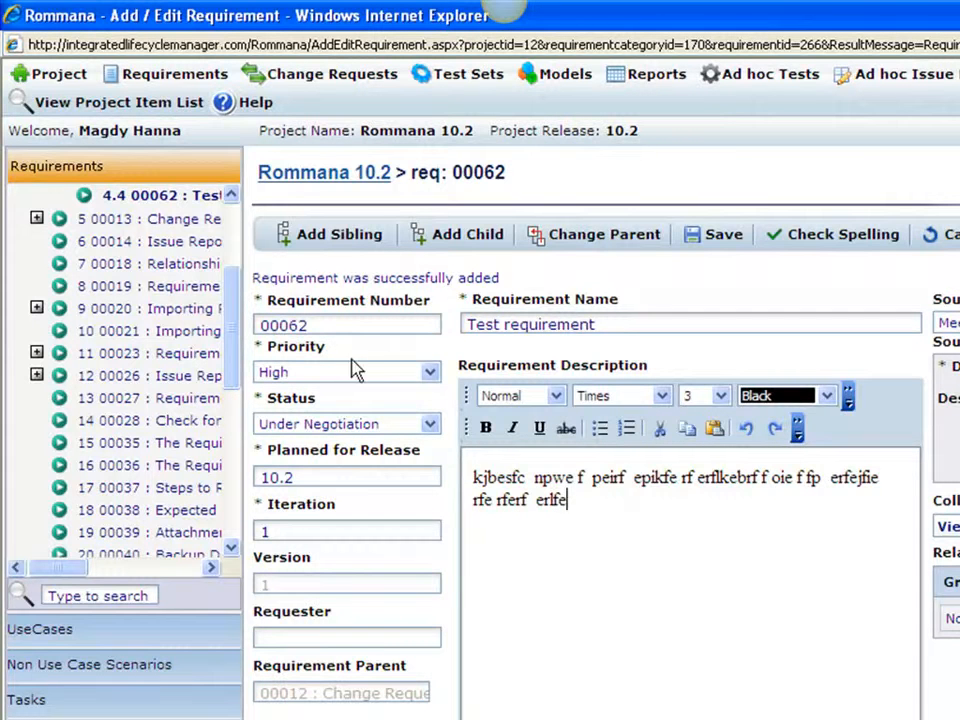
- Review the available status options and the planned release of the test requirement
click(430, 425)
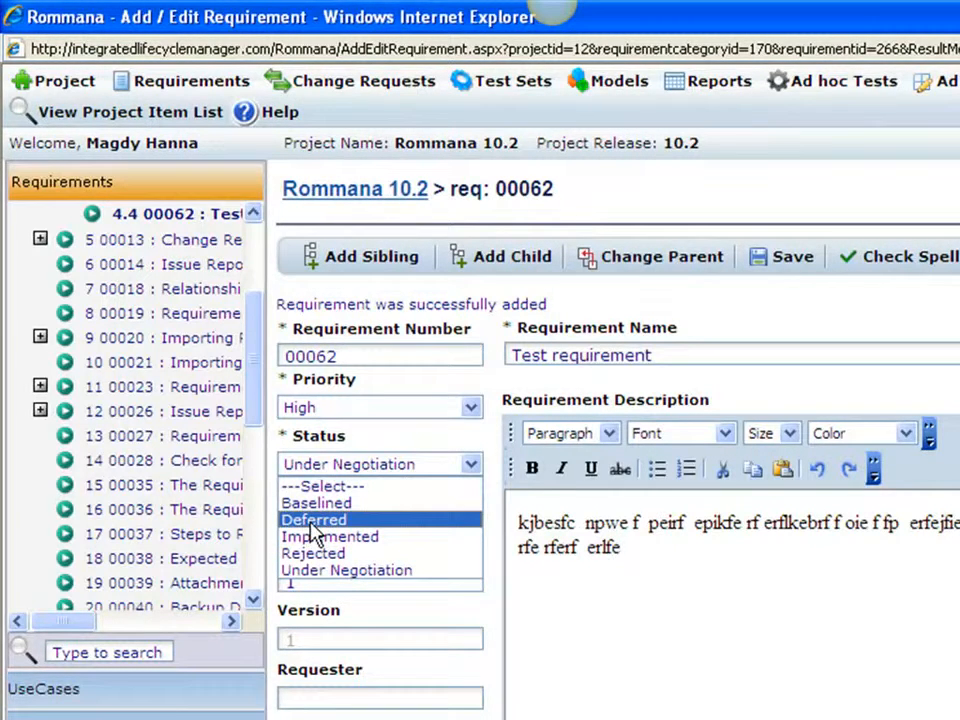
click(598, 636)
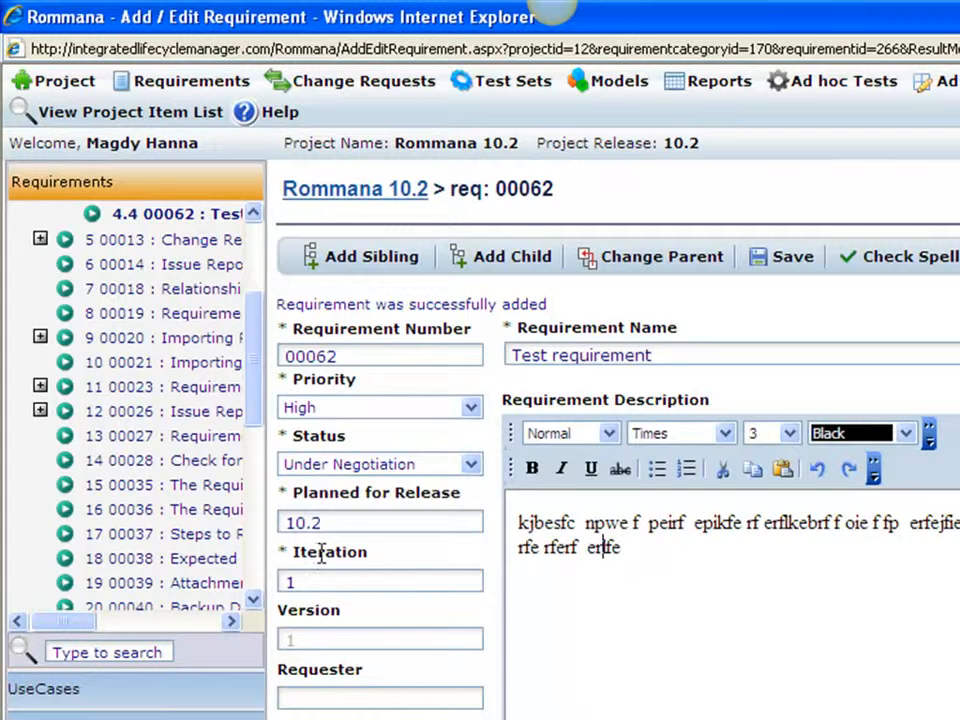
drag(324, 522, 261, 519)
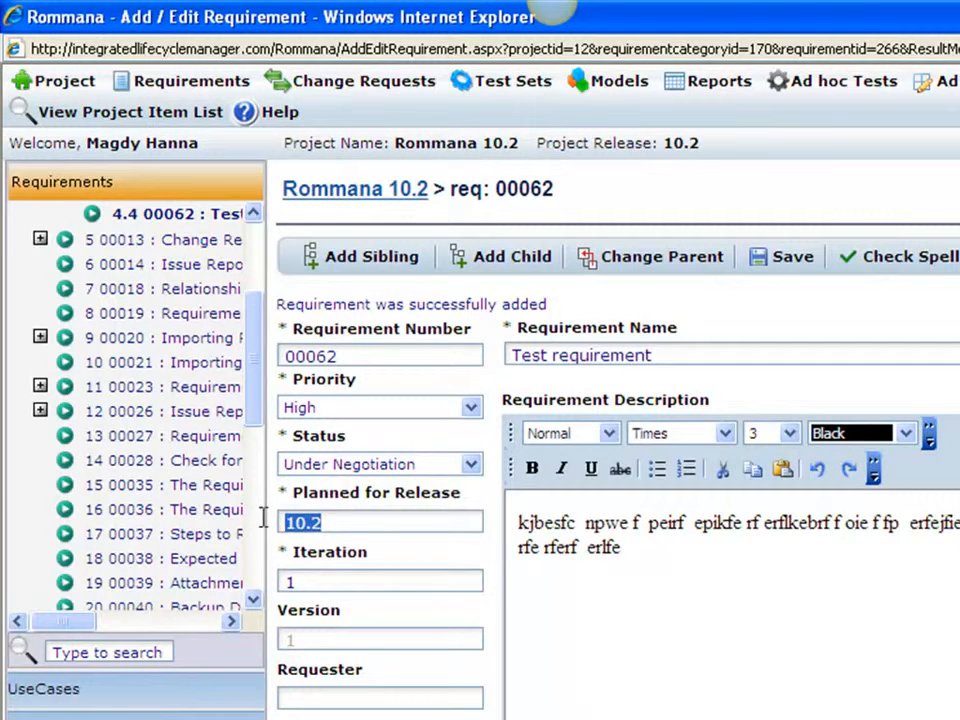
click(368, 527)
drag(360, 521, 286, 522)
click(345, 518)
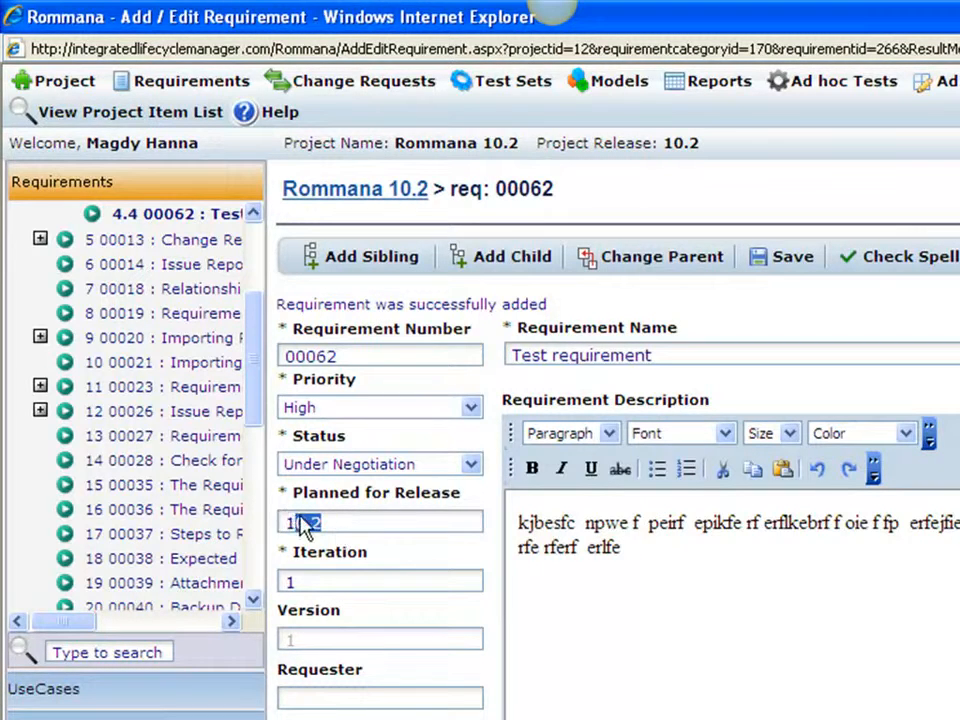
- Open the project's information page and examine its project release
click(75, 88)
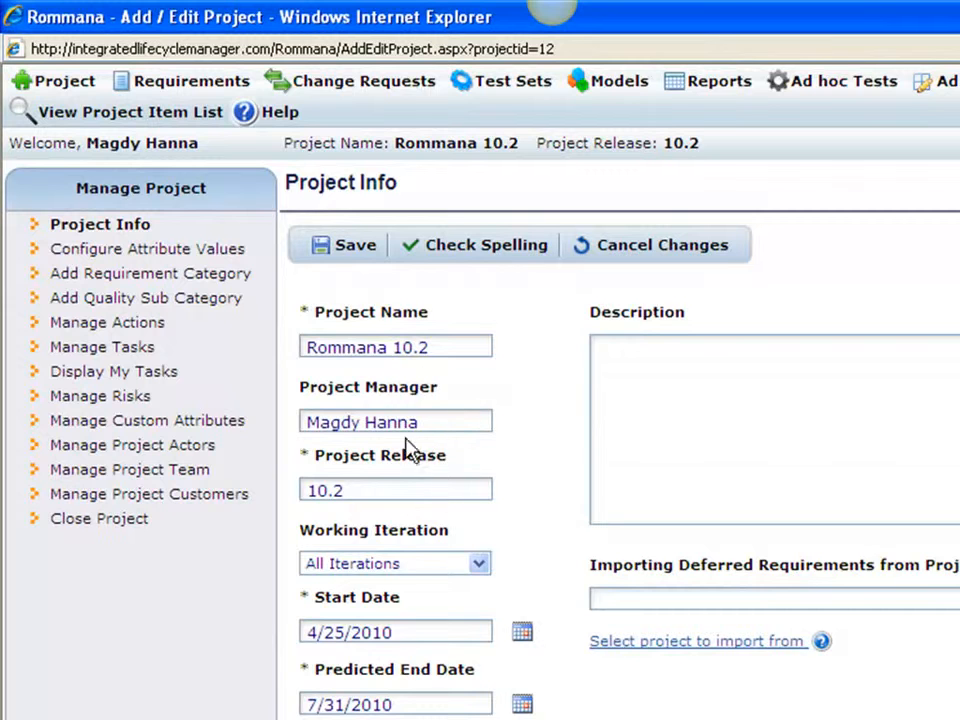
drag(316, 490, 589, 489)
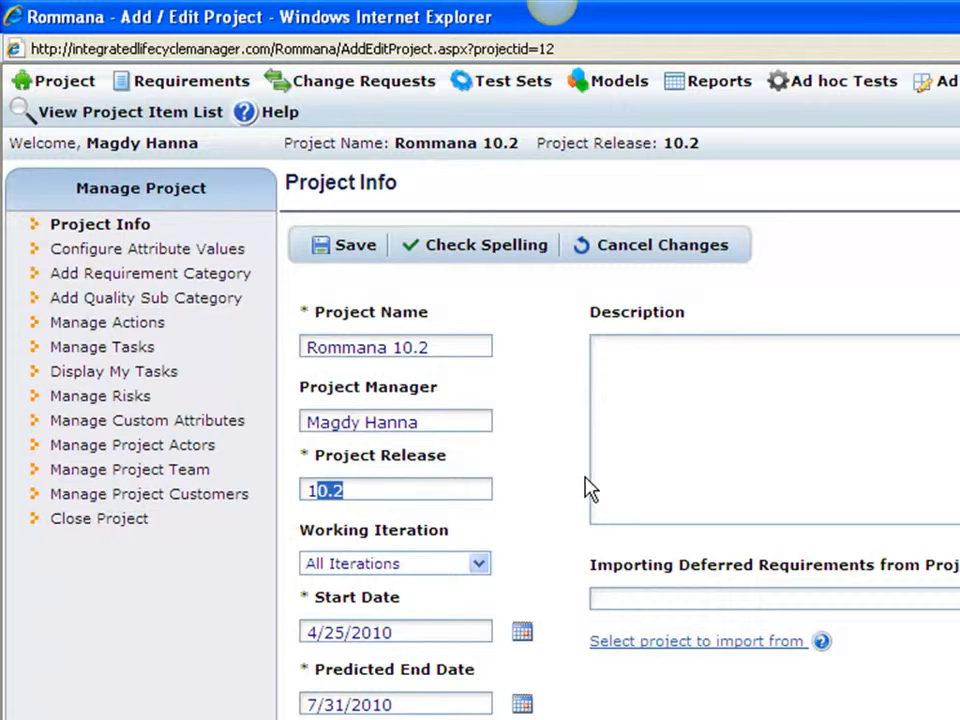
click(387, 500)
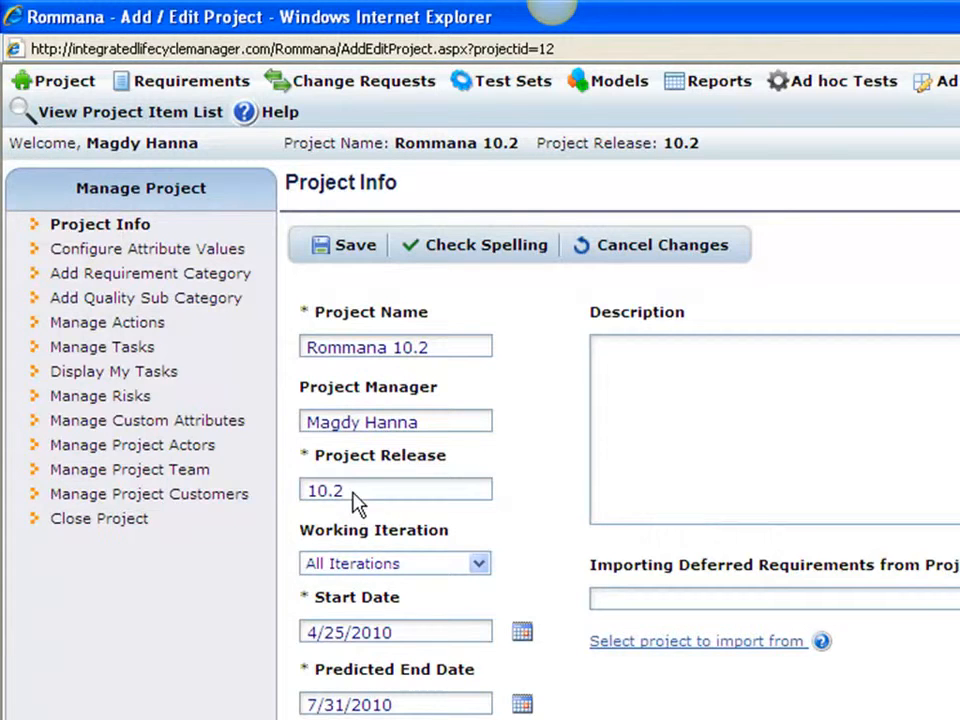
drag(369, 499, 306, 504)
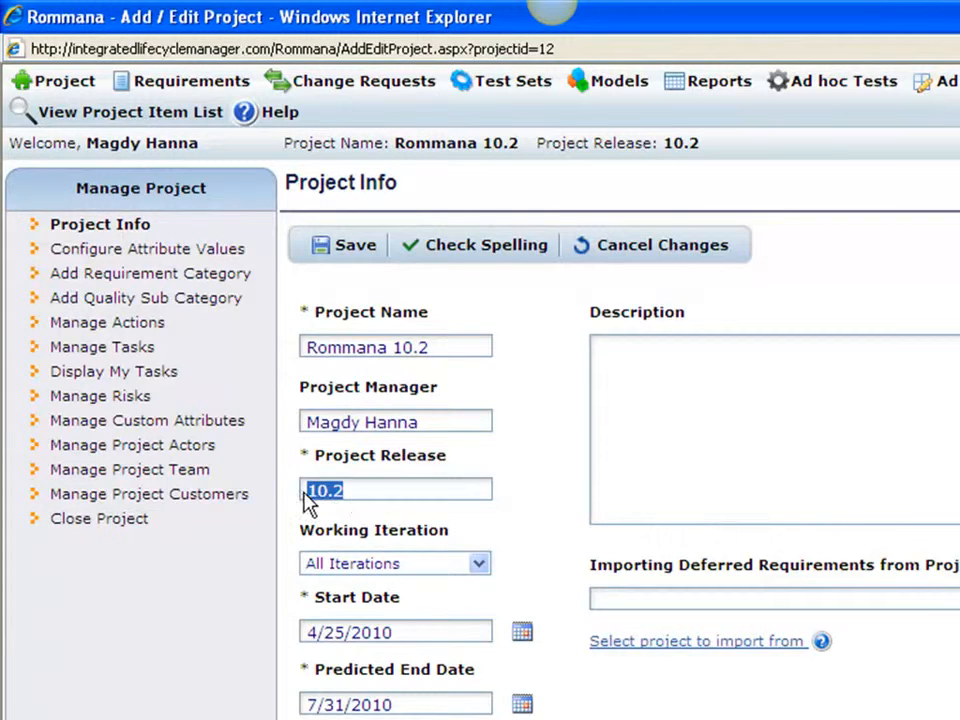
click(377, 506)
drag(377, 506, 302, 488)
click(407, 505)
drag(372, 491, 291, 489)
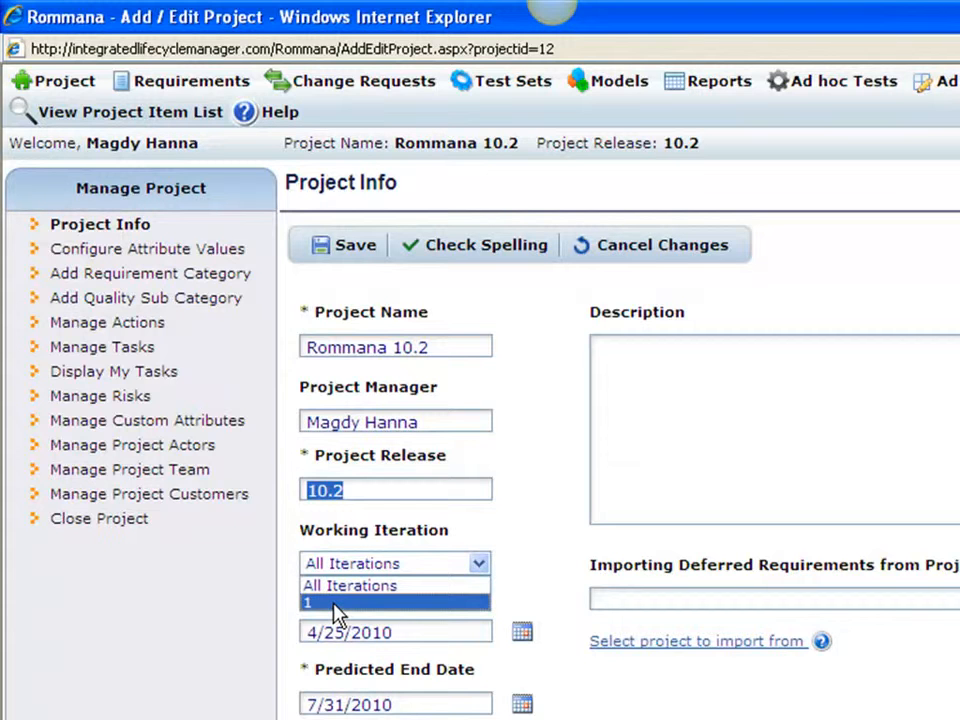
- Review the available working iteration options on the project's information page, leaving the selection at All Iterations
click(540, 535)
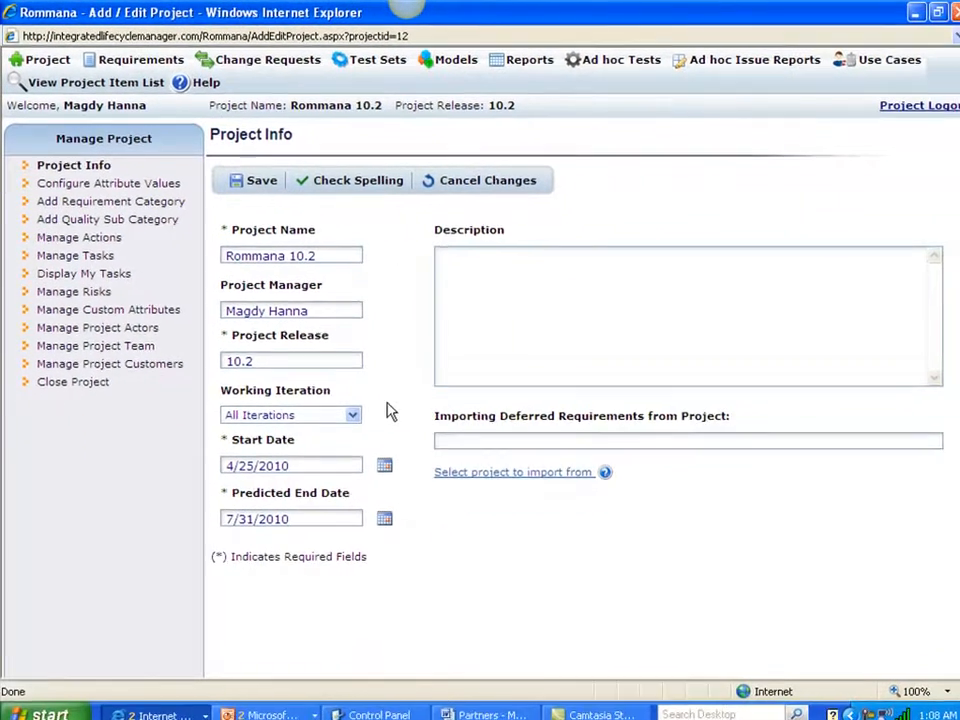
click(352, 414)
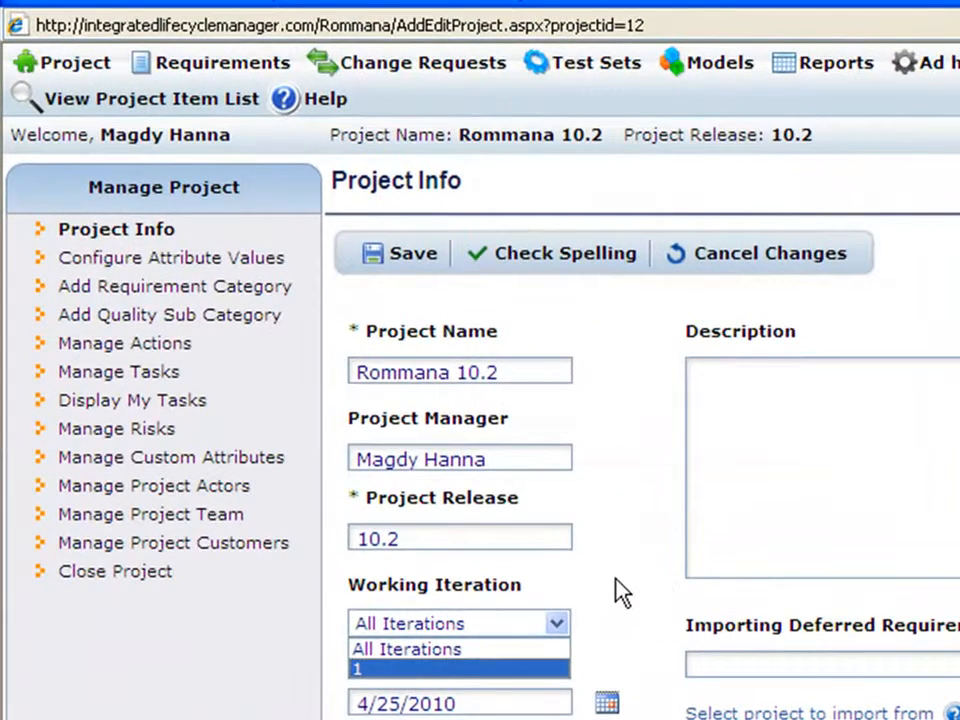
click(619, 592)
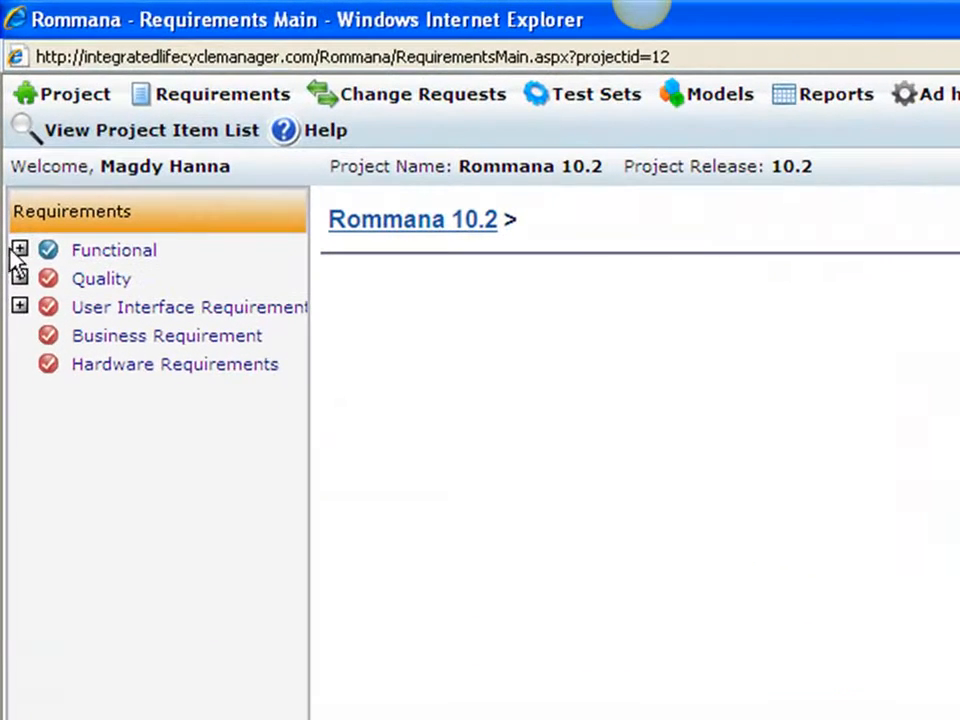
- Expand the Functional category in the project's requirement tree and search the requirements for "test requirement"
click(16, 209)
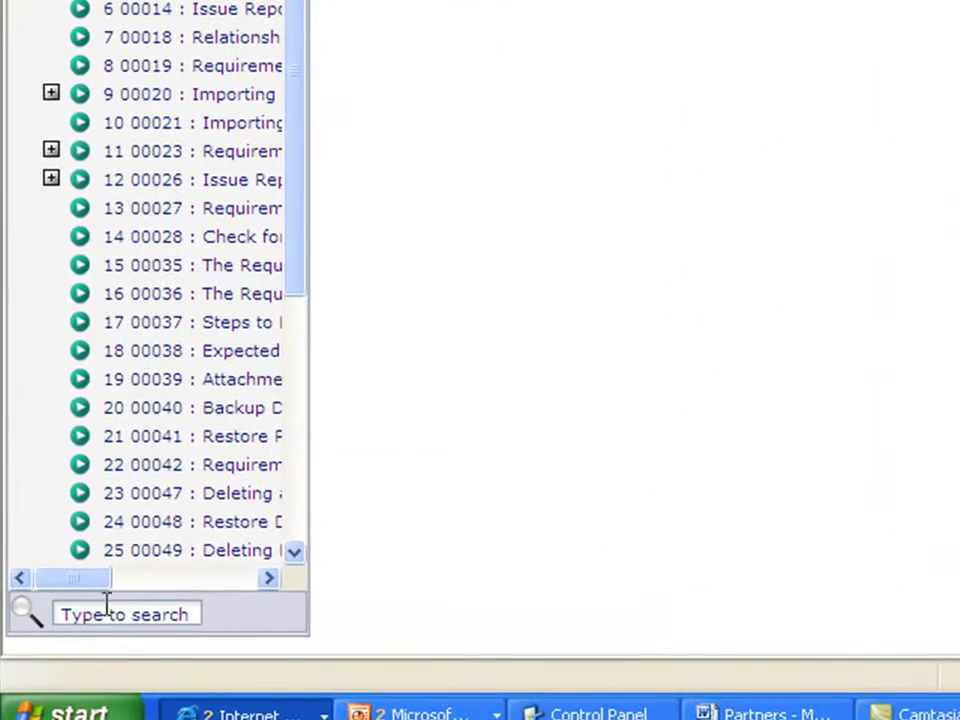
click(155, 608)
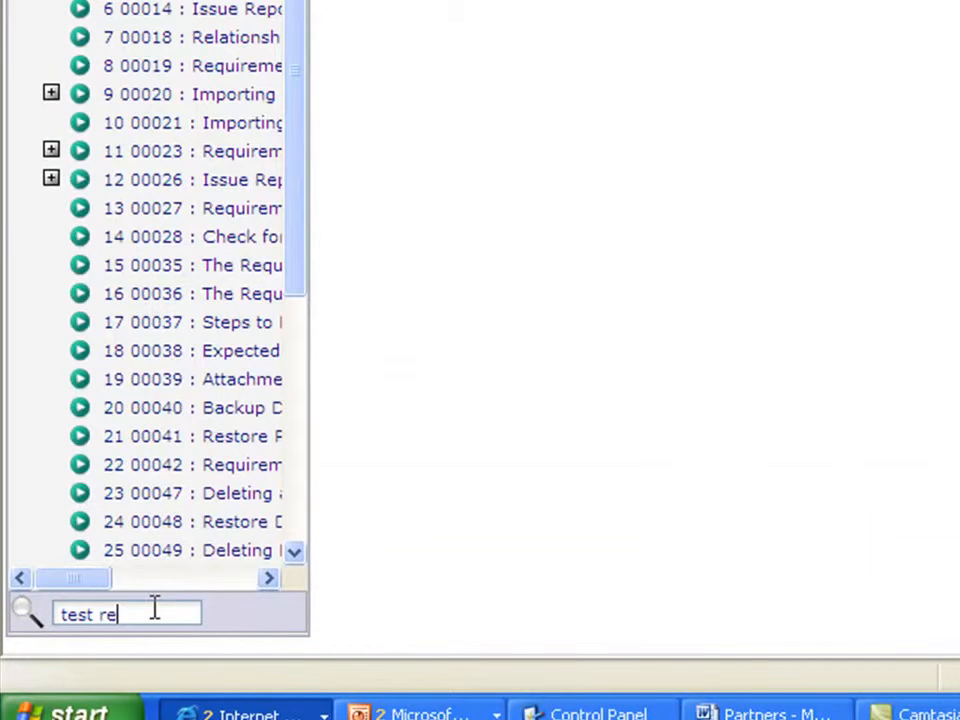
text(test requirement)
key(Return)
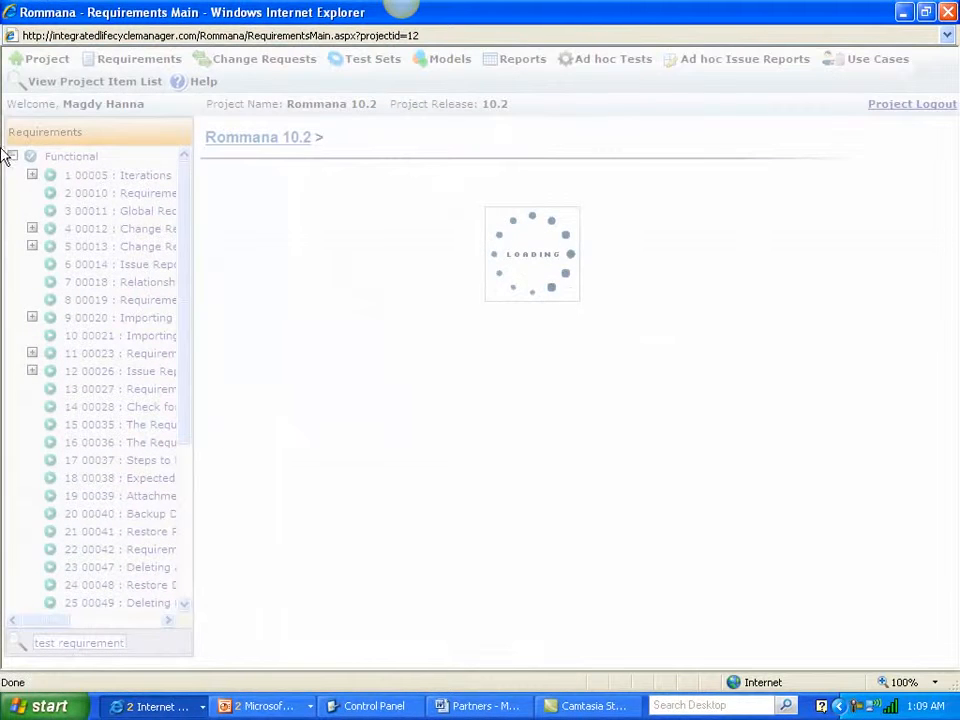